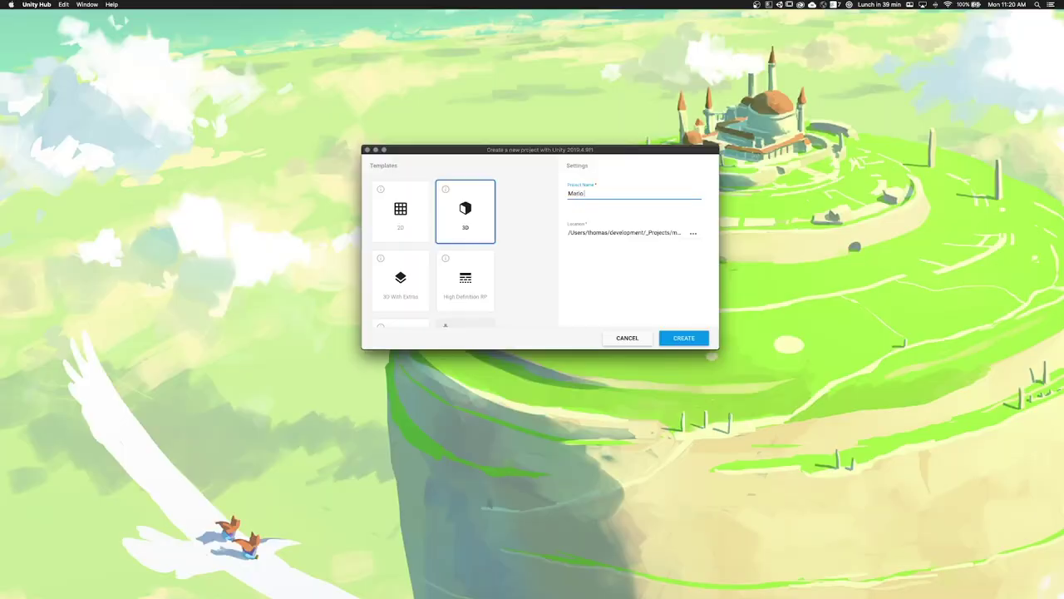
# Step: Name the new 3D project Mario Multiplayer
pyautogui.write('Multipla')
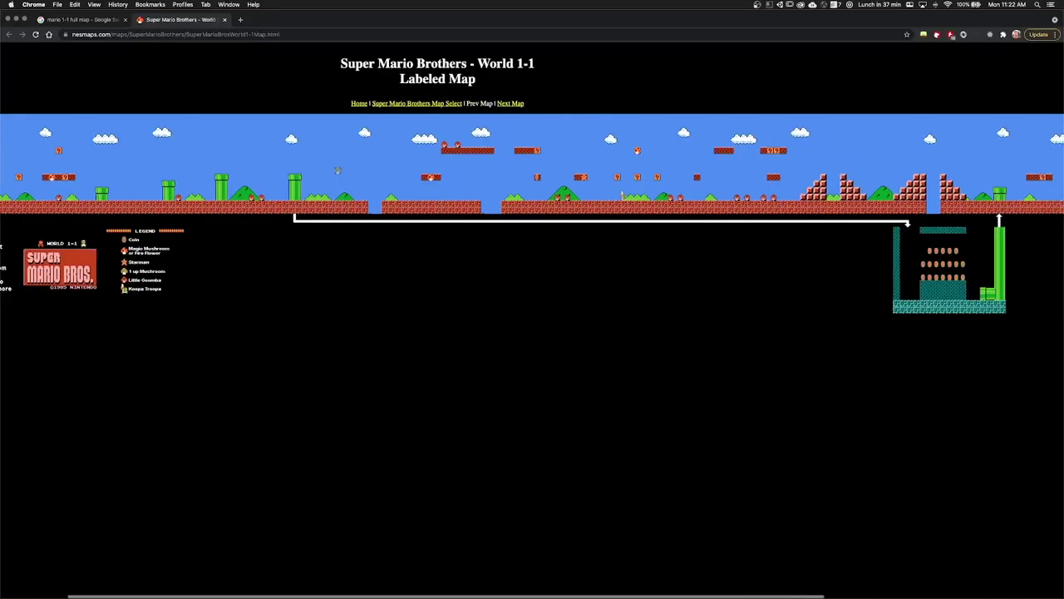
# Step: Look over the Super Mario Brothers World 1-1 labeled map to study the level layout
pyautogui.hscroll(5, 532, 208)
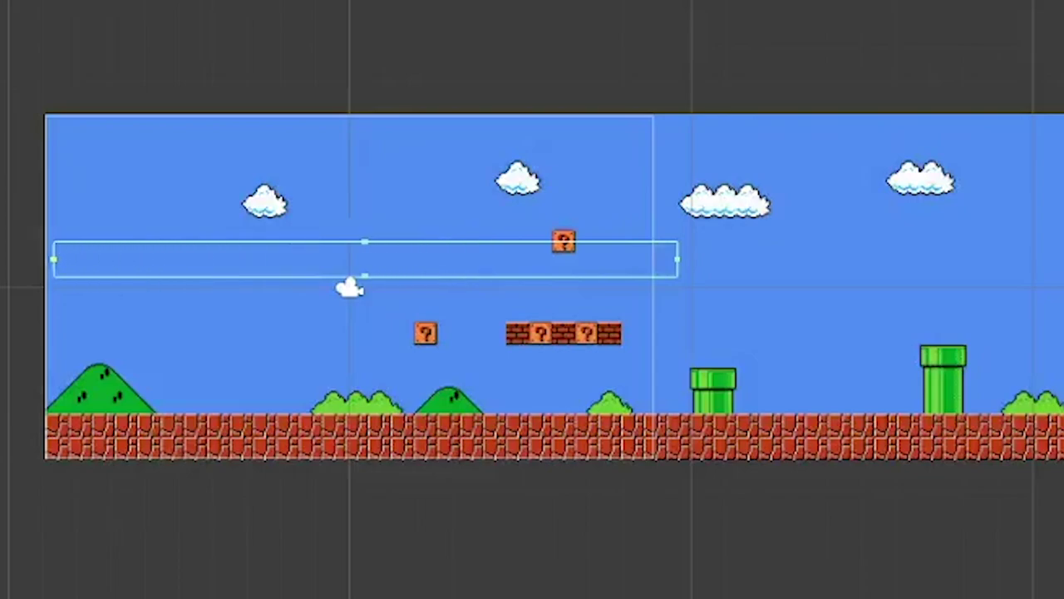
# Step: Fit the box collider's lower and upper edges to the brick ground at the level start, and select the tallest pipe
pyautogui.moveTo(364, 275); pyautogui.dragTo(364, 454)
pyautogui.moveTo(364, 242); pyautogui.dragTo(362, 411)
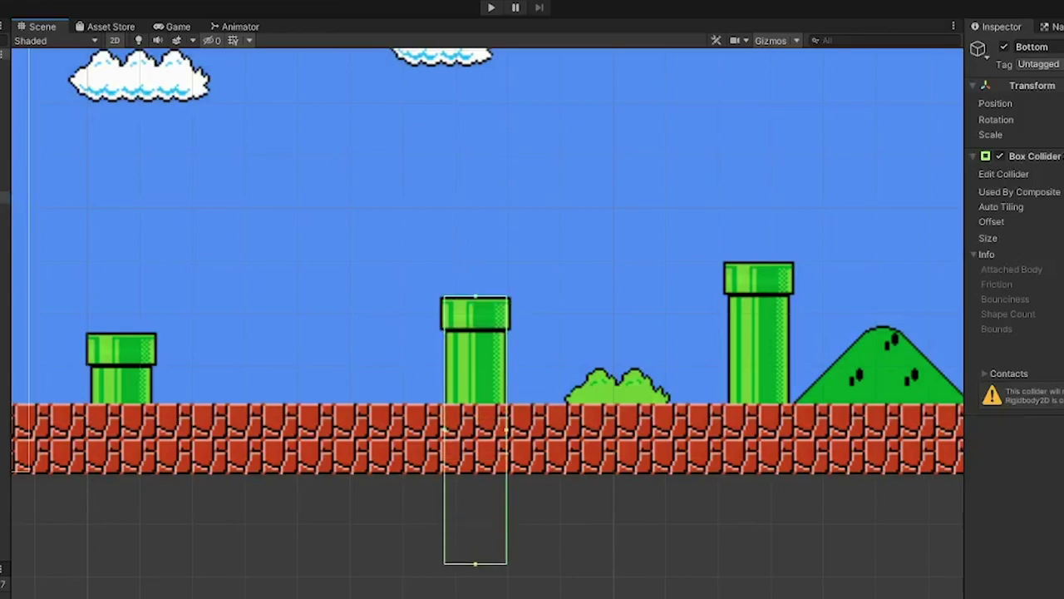
pyautogui.click(755, 316)
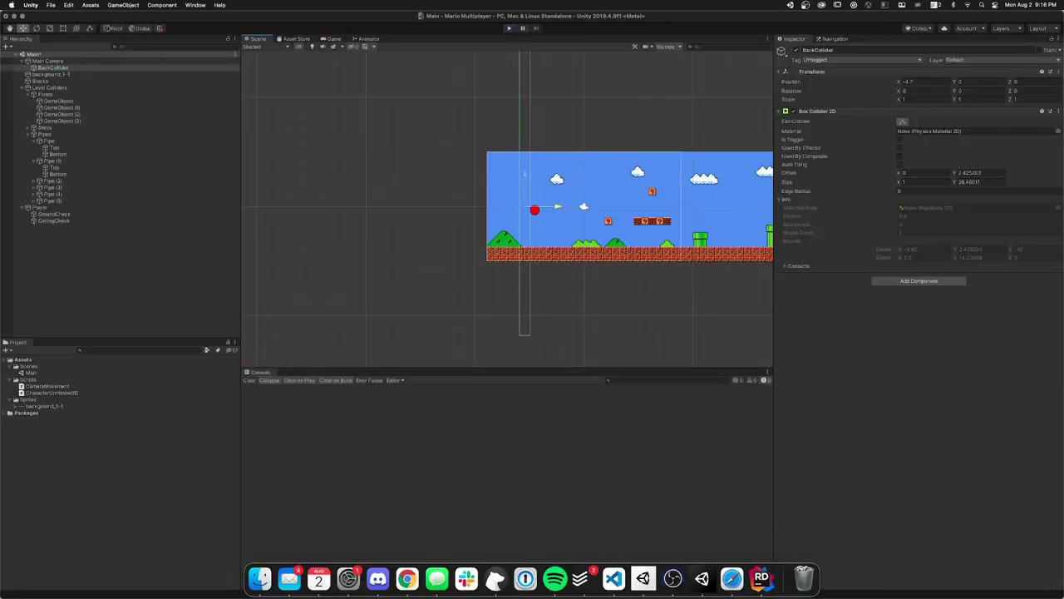
# Step: Run the game and move the red player ball right to test the camera's BackCollider
pyautogui.press('super+p')
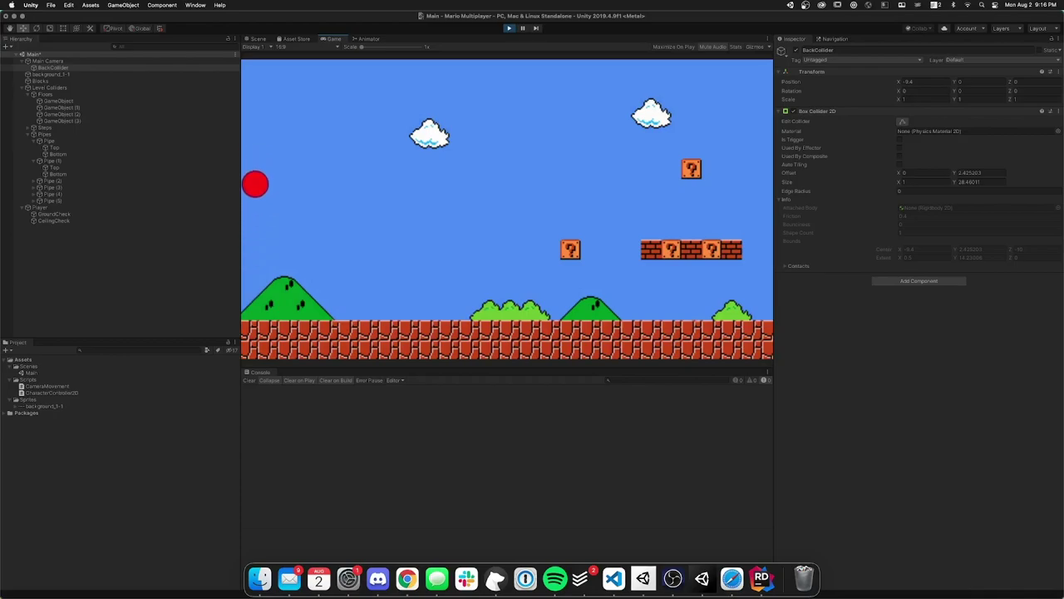
pyautogui.press('Right')
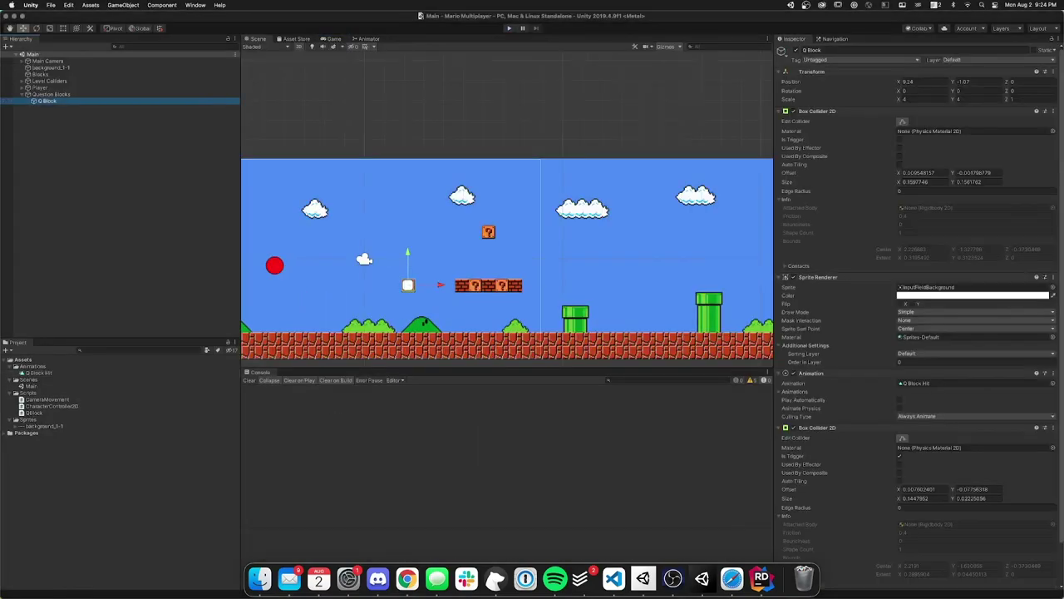
# Step: Preview the Q Block Hit animation on the framed Q Block and run the game to test it
pyautogui.press('f')
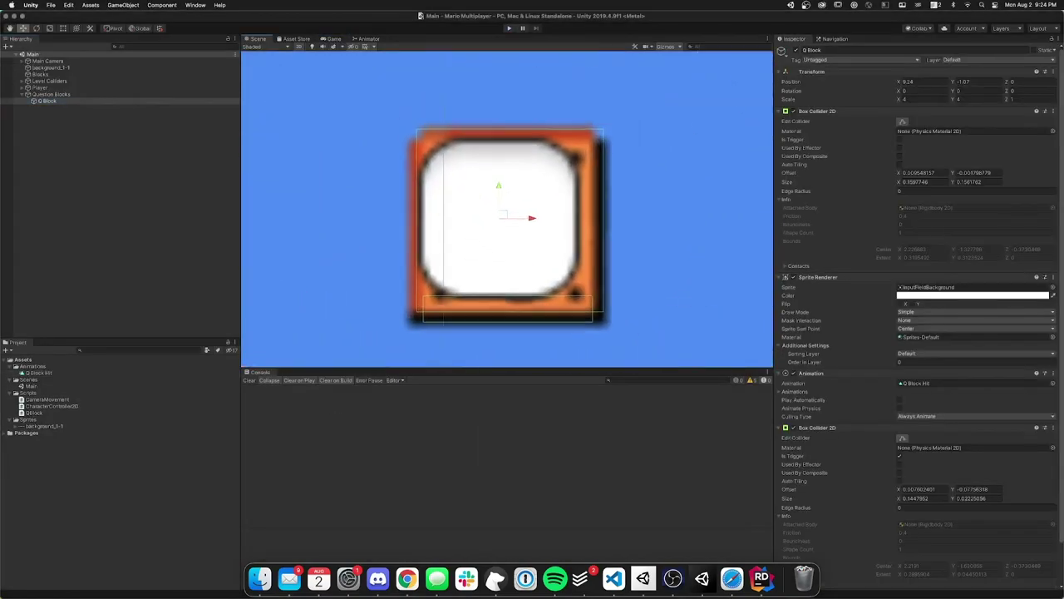
pyautogui.click(298, 372)
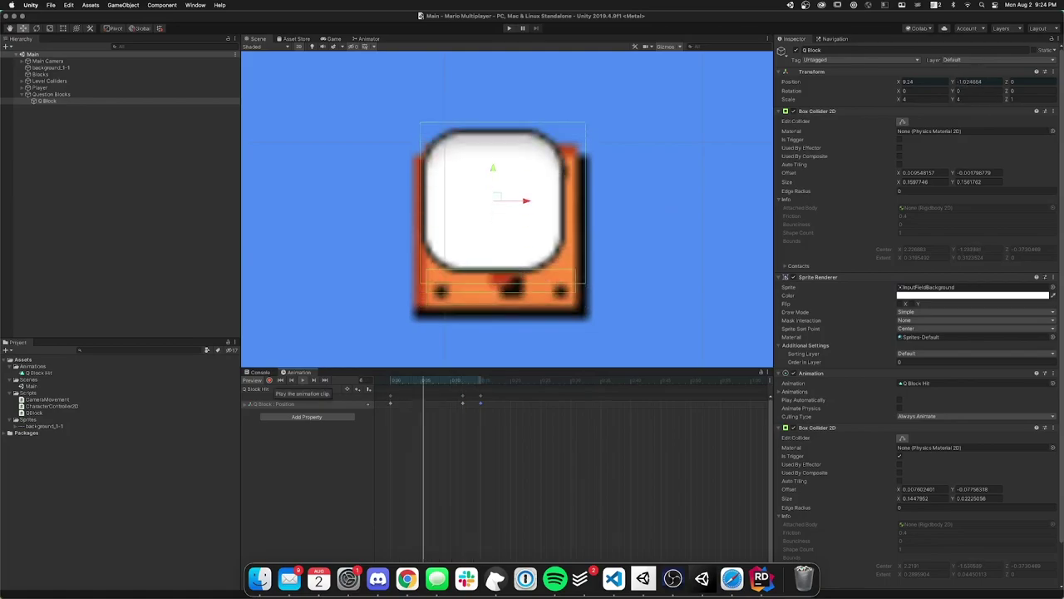
pyautogui.press('super+p')
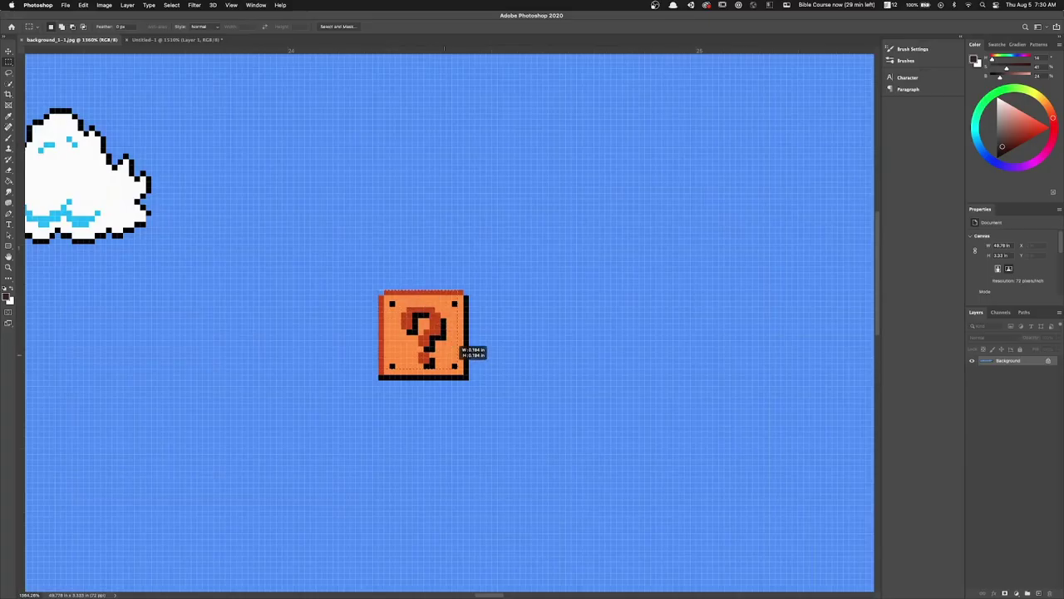
# Step: In Photoshop, marquee-select the question block in background_1-1.jpg
pyautogui.moveTo(460, 376); pyautogui.dragTo(462, 378)
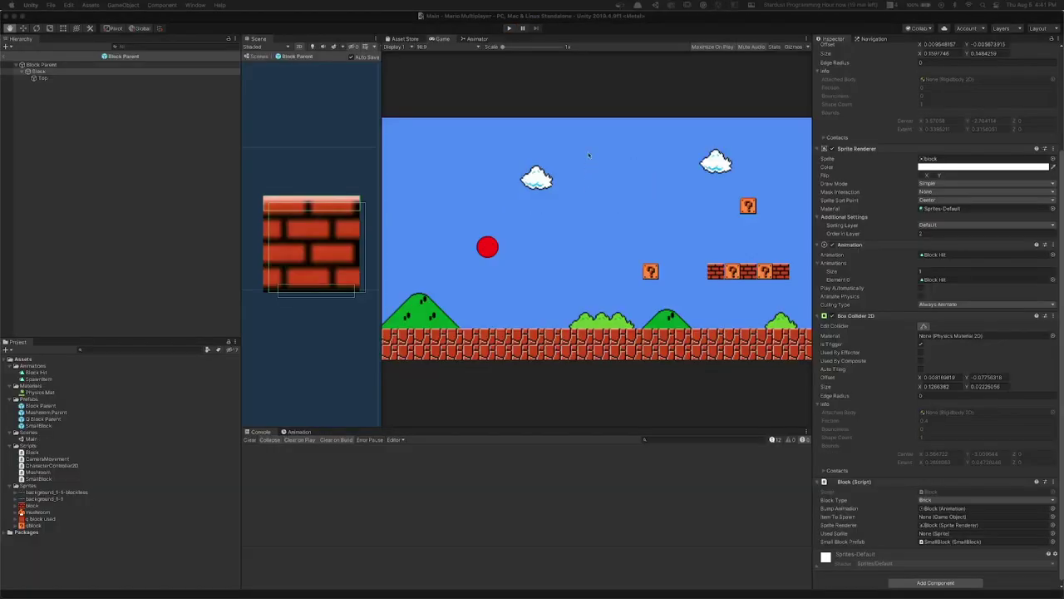
# Step: Play-test the first block group, hitting question and brick blocks from below with the red ball
pyautogui.press('super+p')
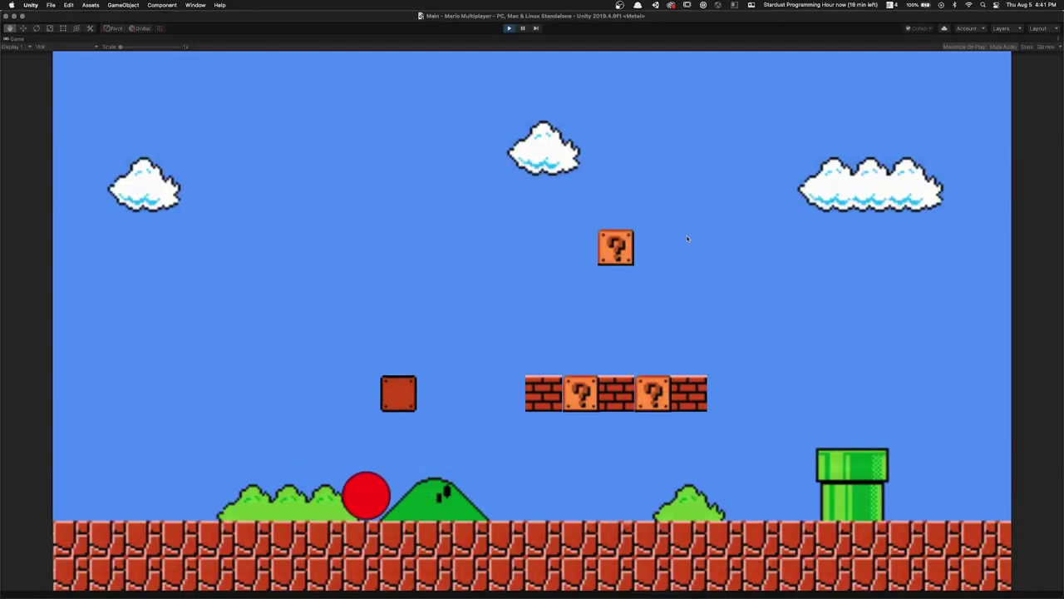
pyautogui.press('Right')
pyautogui.press('space')
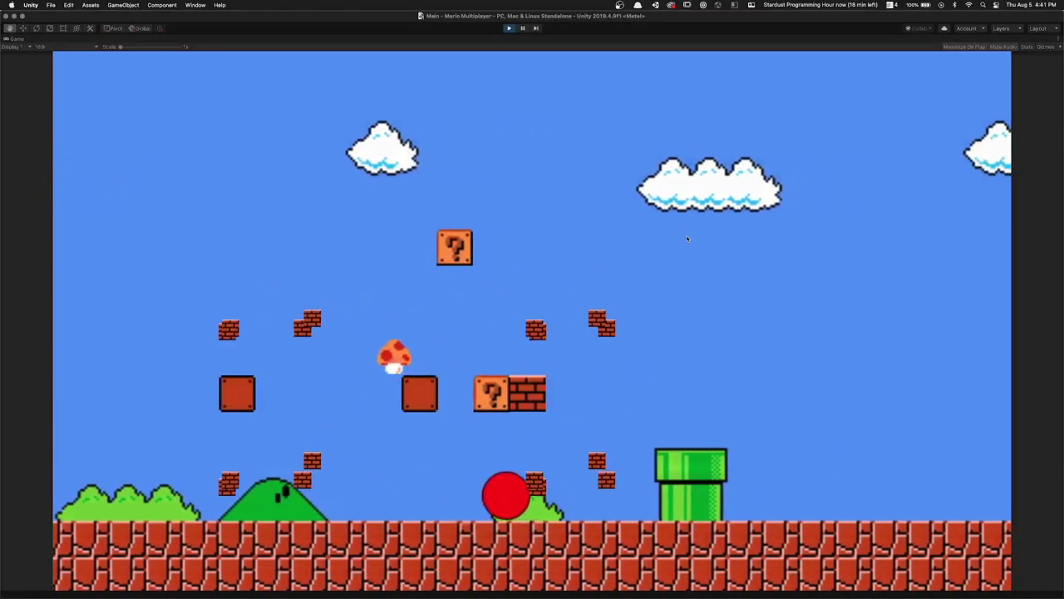
pyautogui.press('Left')
pyautogui.press('Right')
pyautogui.press('space')
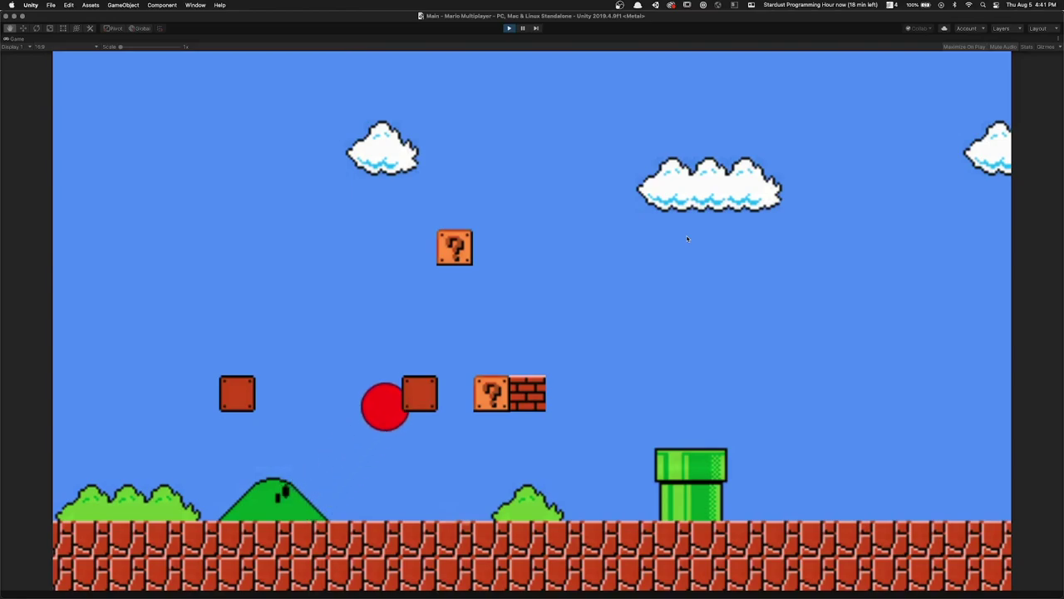
pyautogui.press('space')
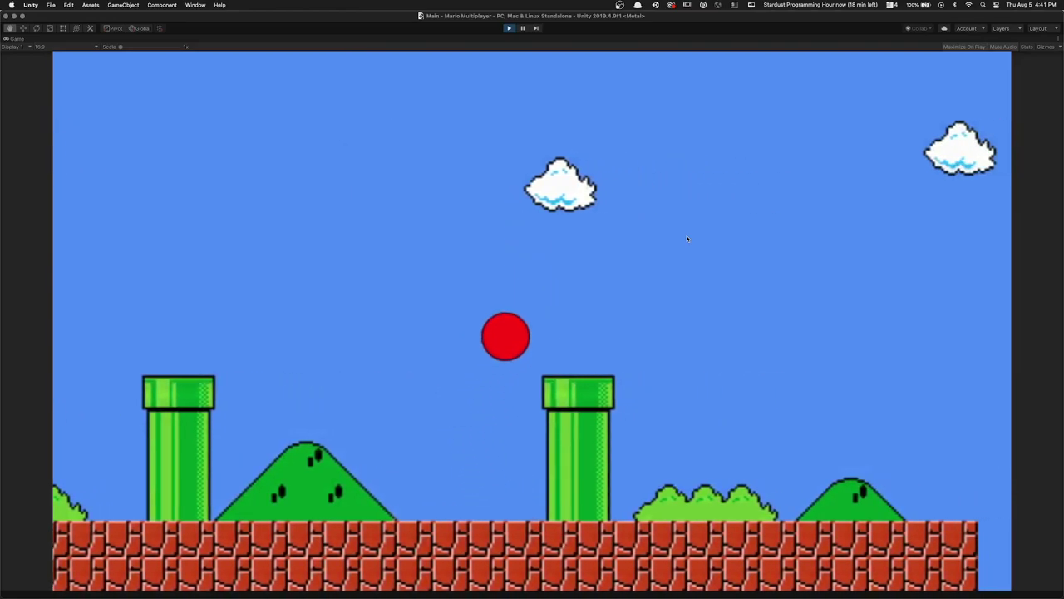
# Step: Continue the play-test past the tall pipes and first pit, hitting the next group of brick and question blocks
pyautogui.press('space')
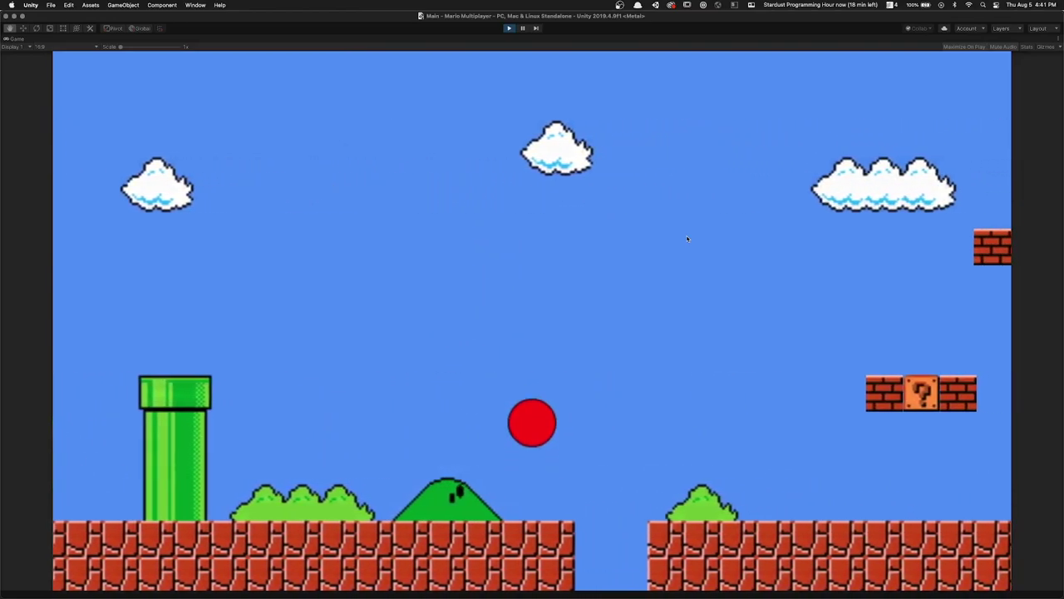
pyautogui.press('space')
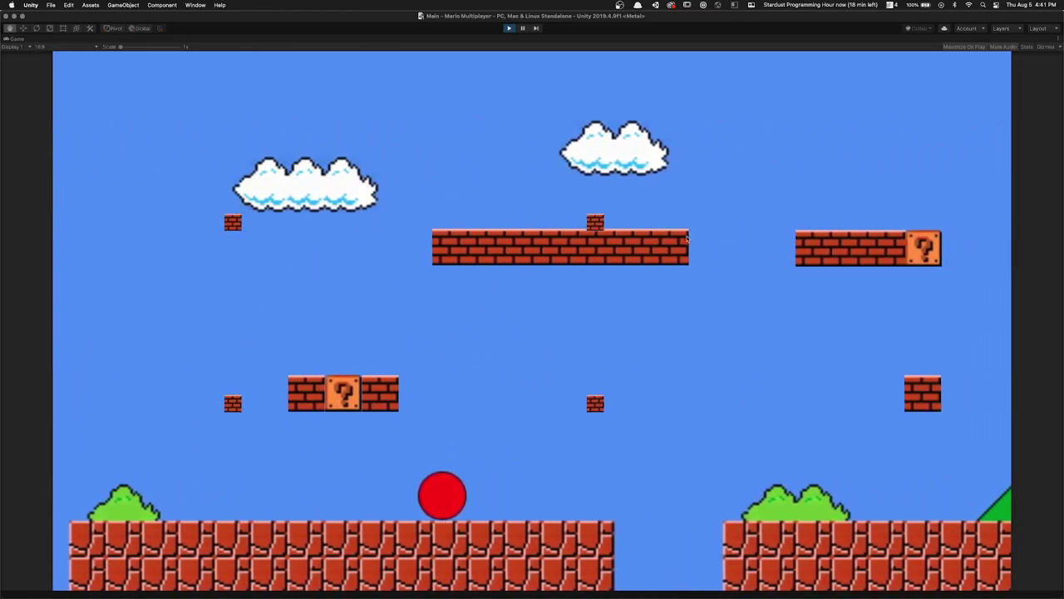
pyautogui.press('space')
pyautogui.press('space')
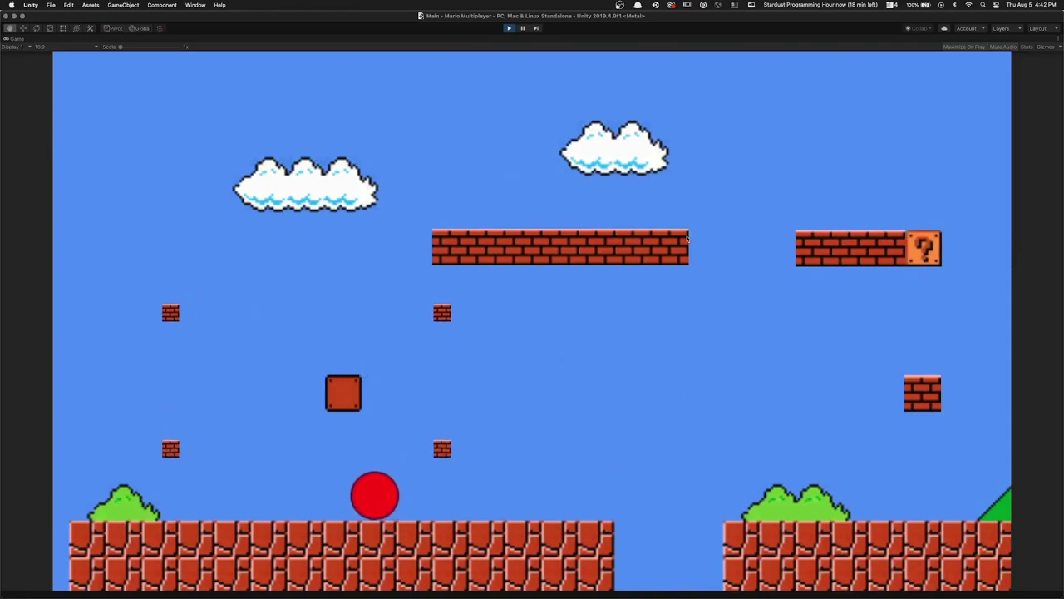
pyautogui.press('space')
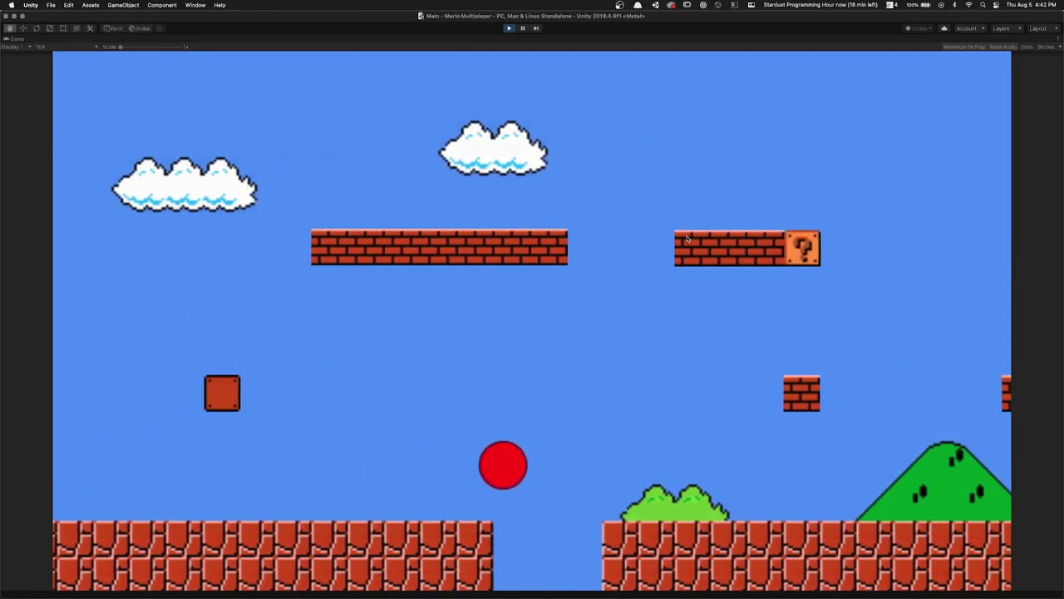
pyautogui.press('Left')
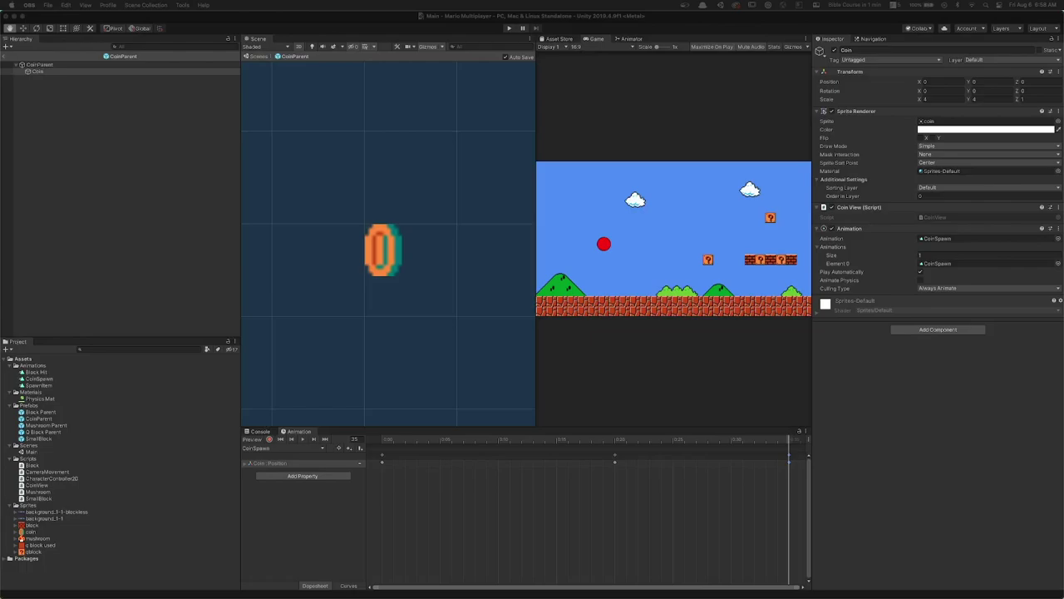
# Step: Preview the CoinSpawn animation and run the game to test the coin from the first question block
pyautogui.click(302, 438)
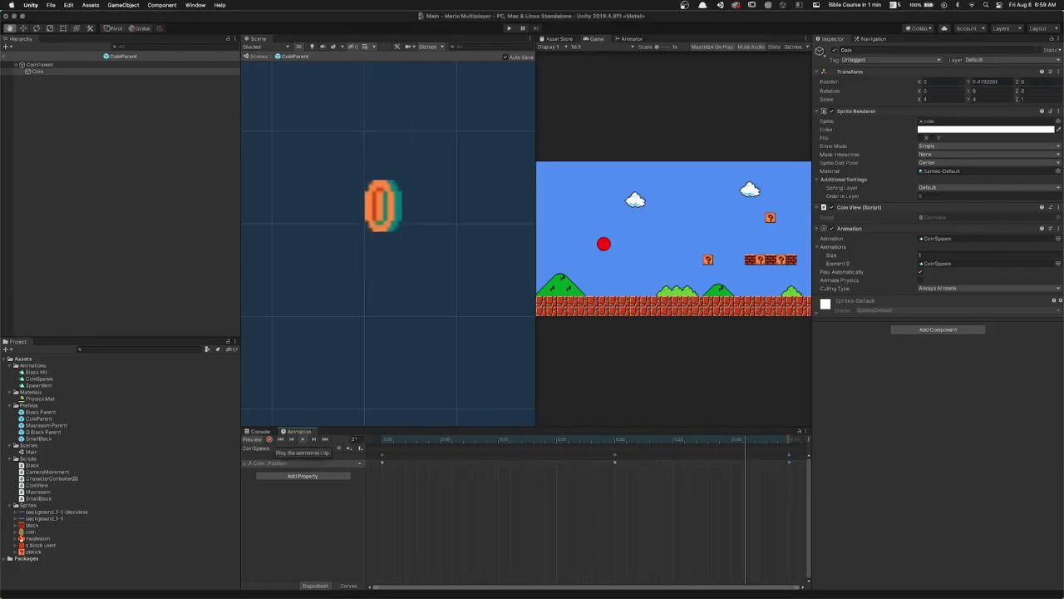
pyautogui.press('super+p')
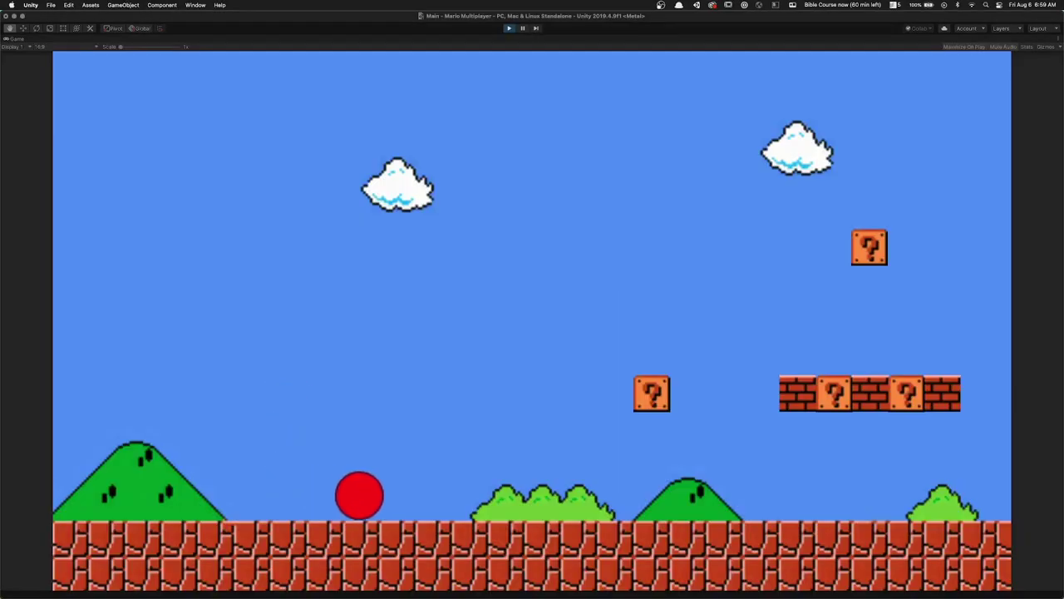
pyautogui.press('Right')
pyautogui.press('space')
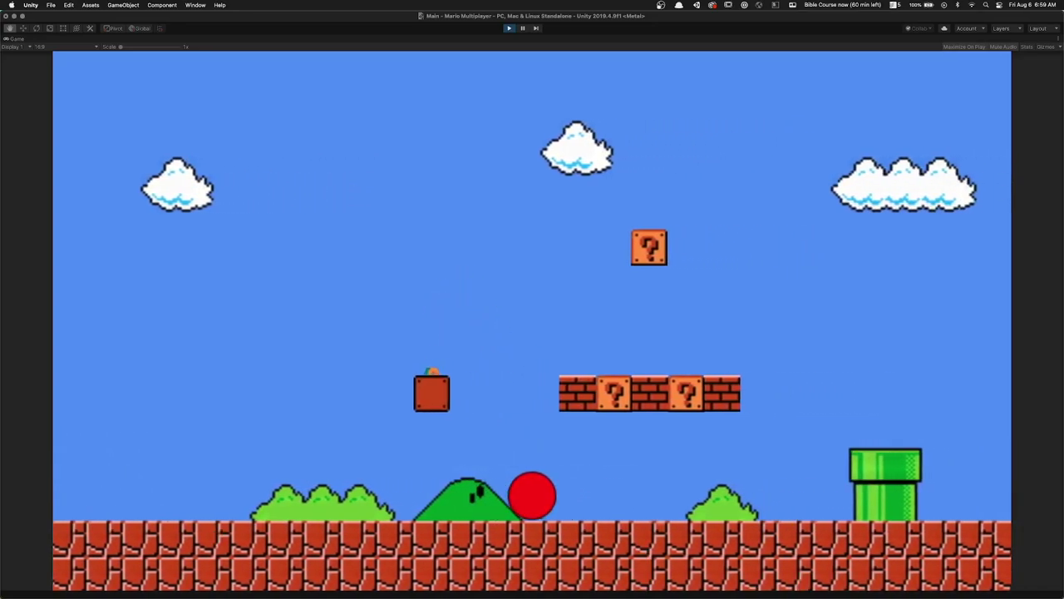
pyautogui.press('Left')
pyautogui.press('Right')
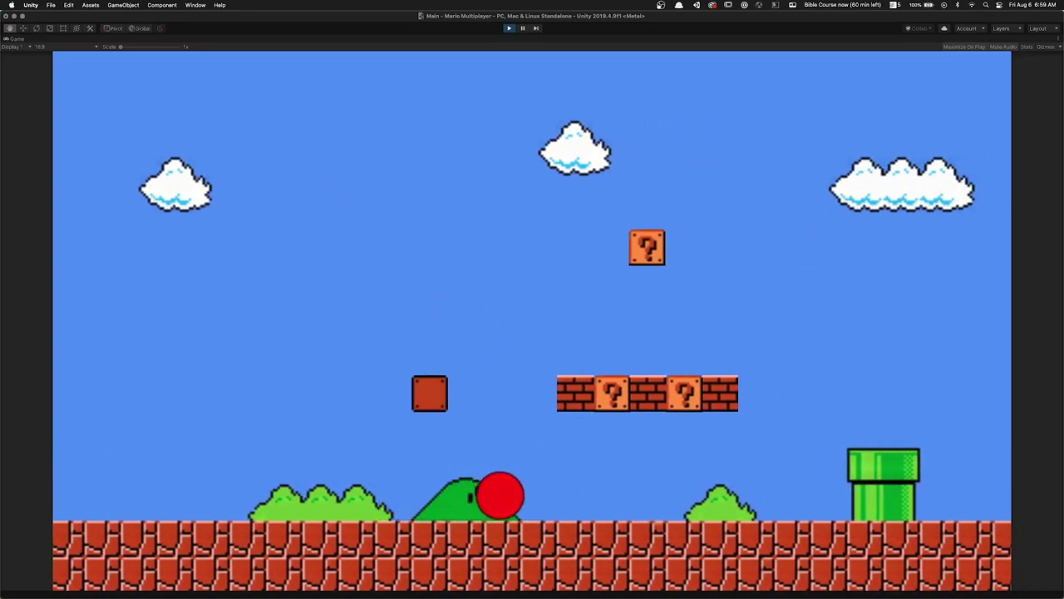
# Step: Test breaking bricks and hitting a question block in the row before the first pipe
pyautogui.press('space')
pyautogui.press('Right')
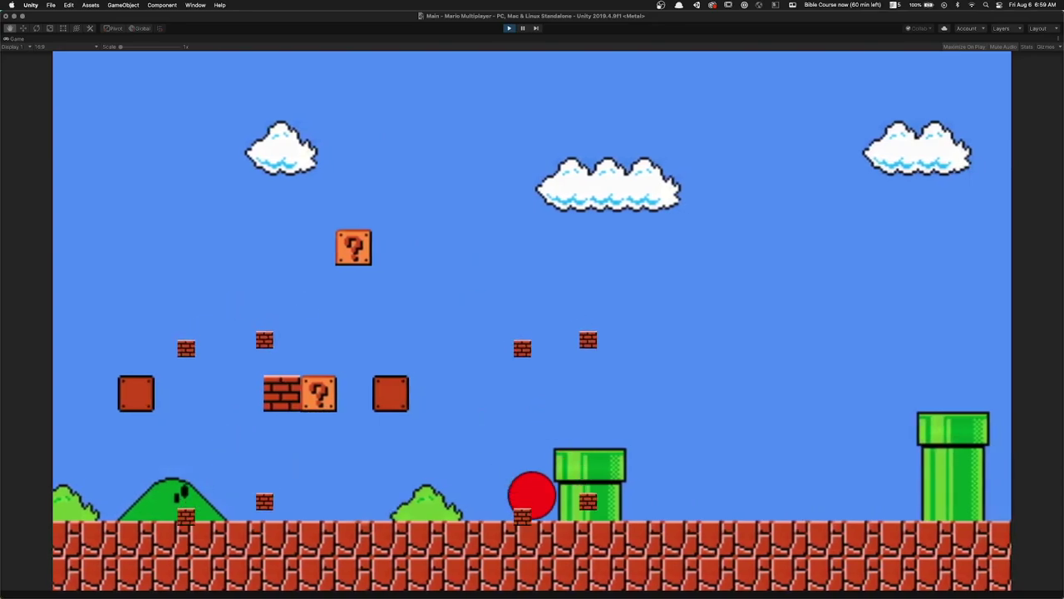
pyautogui.press('space')
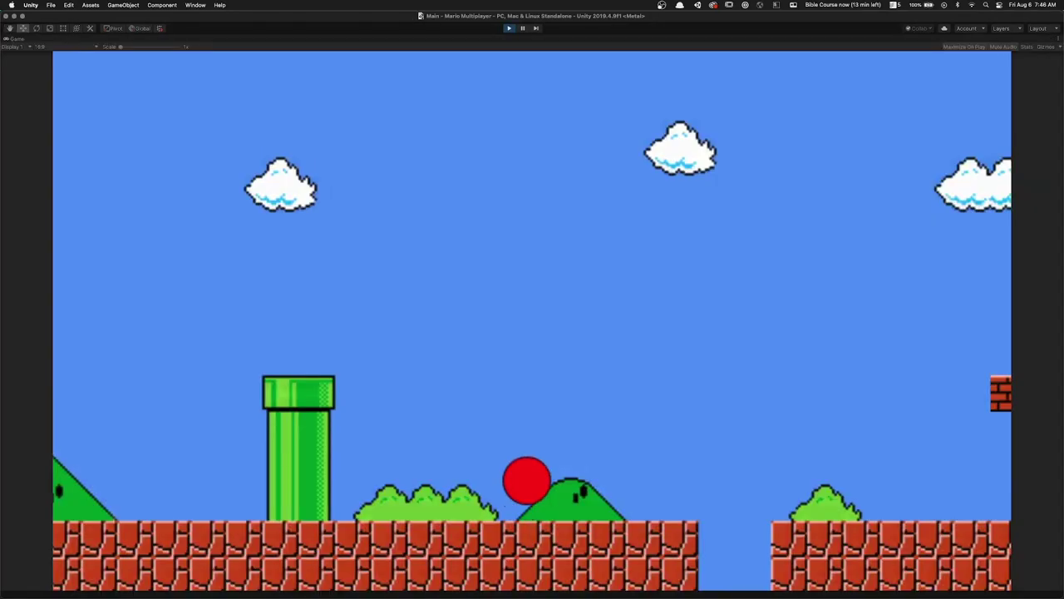
# Step: Test the hidden block above the small hill before the first pit
pyautogui.press('space')
pyautogui.press('Right')
pyautogui.press('Left')
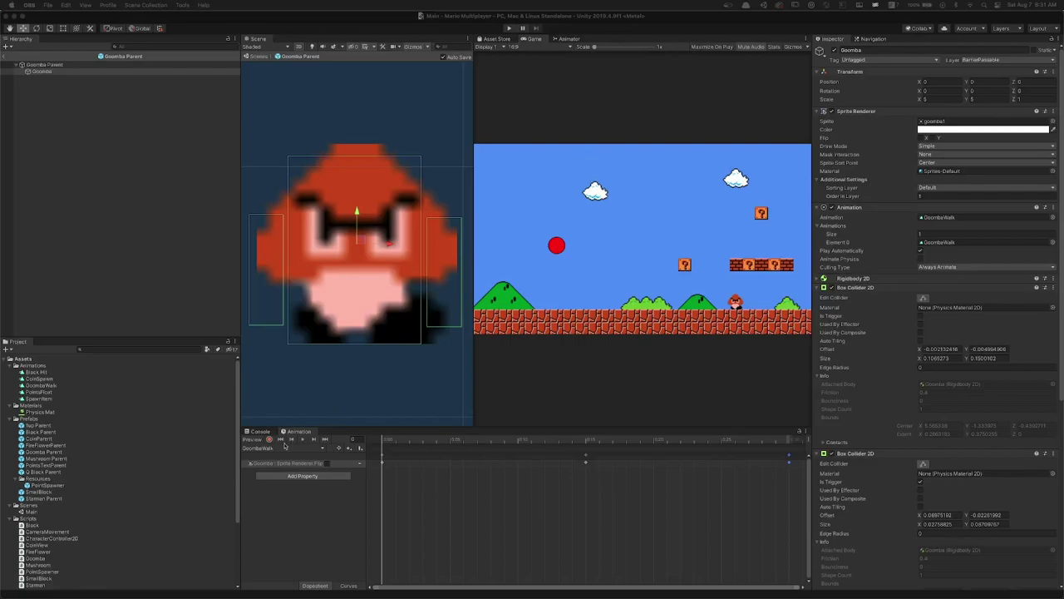
# Step: Preview the GoombaWalk animation on the Goomba prefab and run the game
pyautogui.click(302, 442)
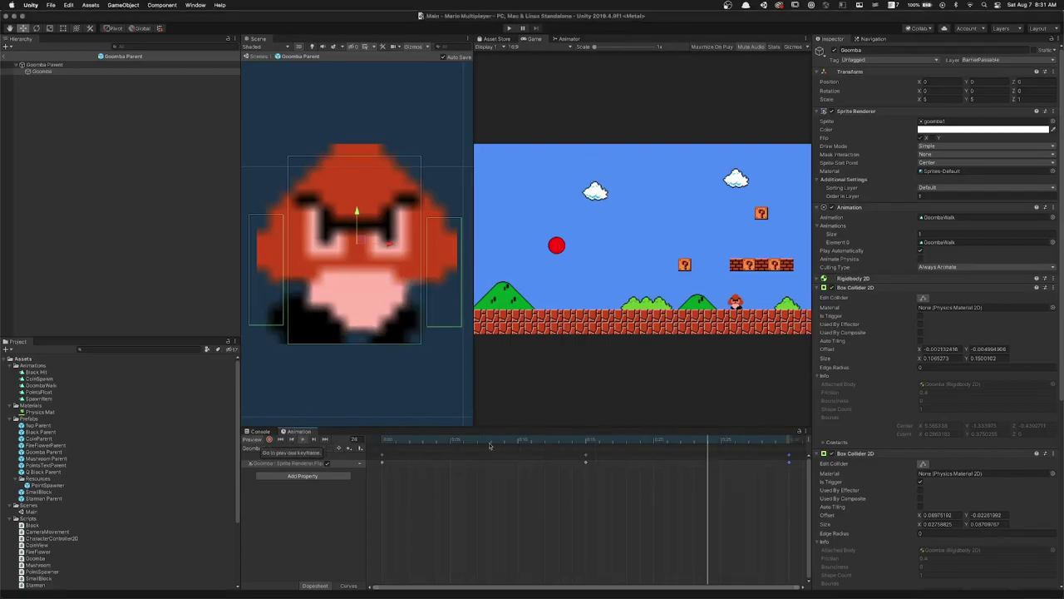
pyautogui.click(509, 28)
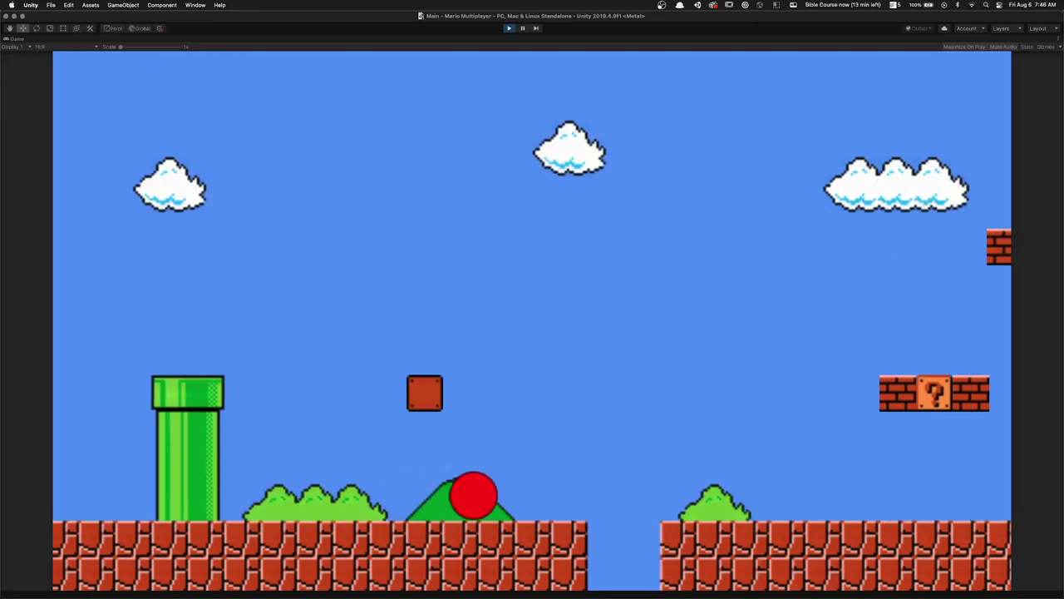
# Step: Play-test beyond the first pit, hitting the brick and question blocks and releasing the star from its block
pyautogui.press('Right')
pyautogui.press('space')
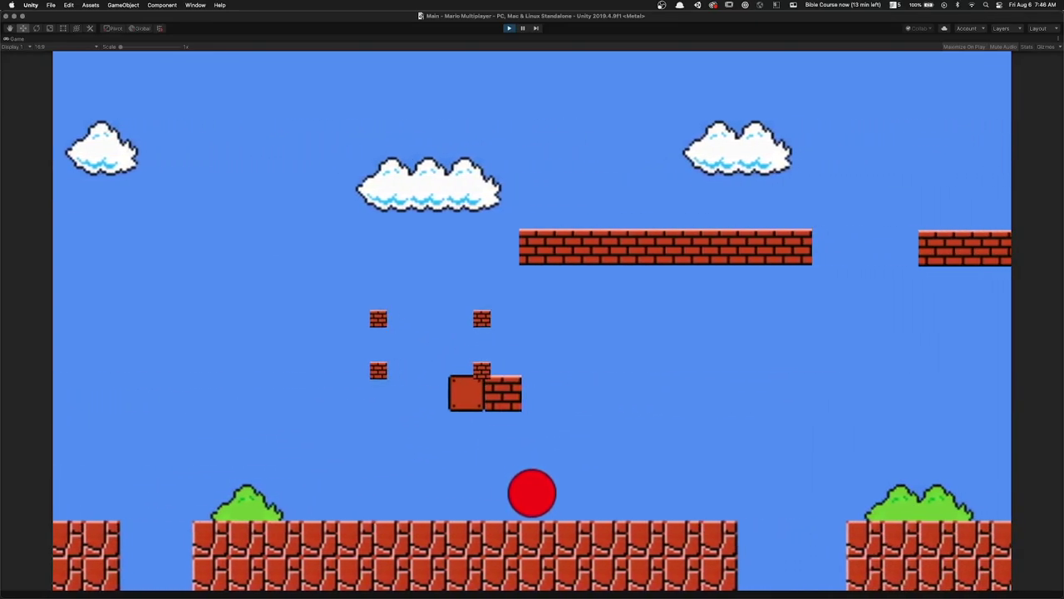
pyautogui.press('space')
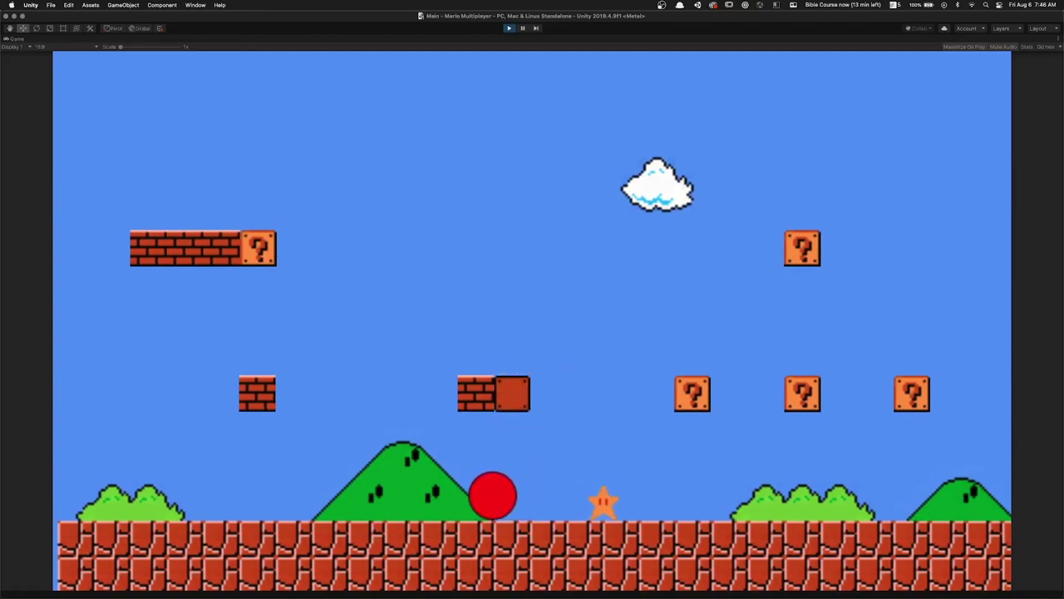
pyautogui.press('space')
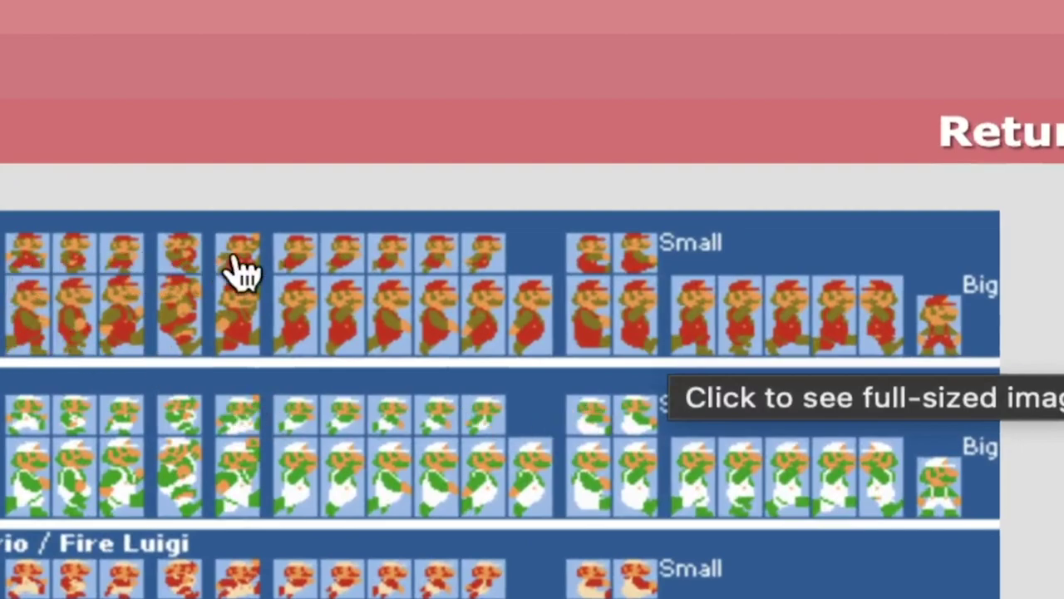
# Step: Select a Mario sprite area on the character sprite sheet
pyautogui.moveTo(343, 170); pyautogui.dragTo(480, 355)
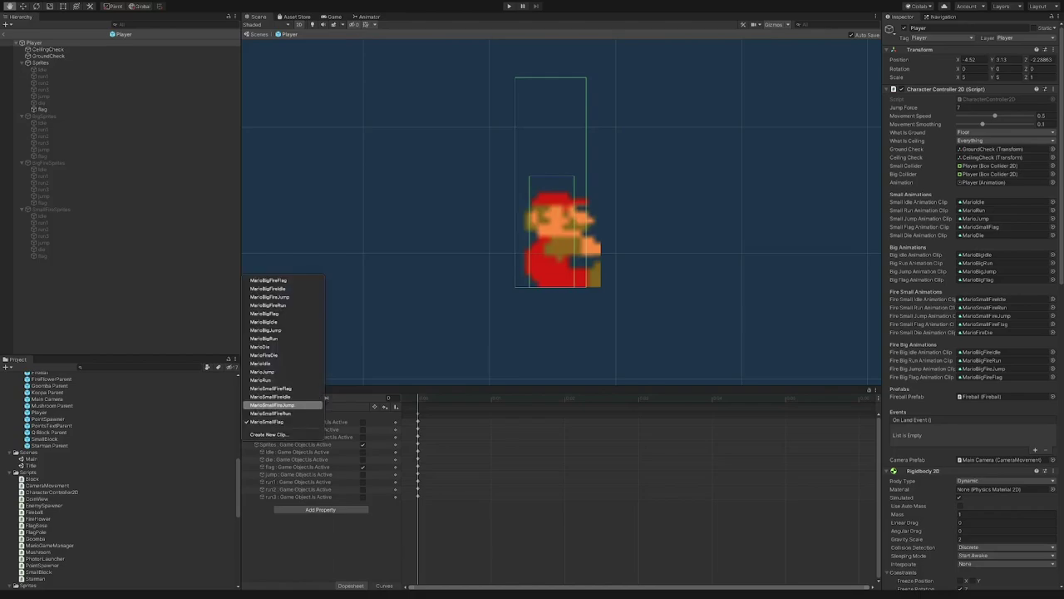
# Step: Preview the Player's MarioSmallFireFlag and MarioBigFireRun animation clips and run the game with fire Mario
pyautogui.click(270, 388)
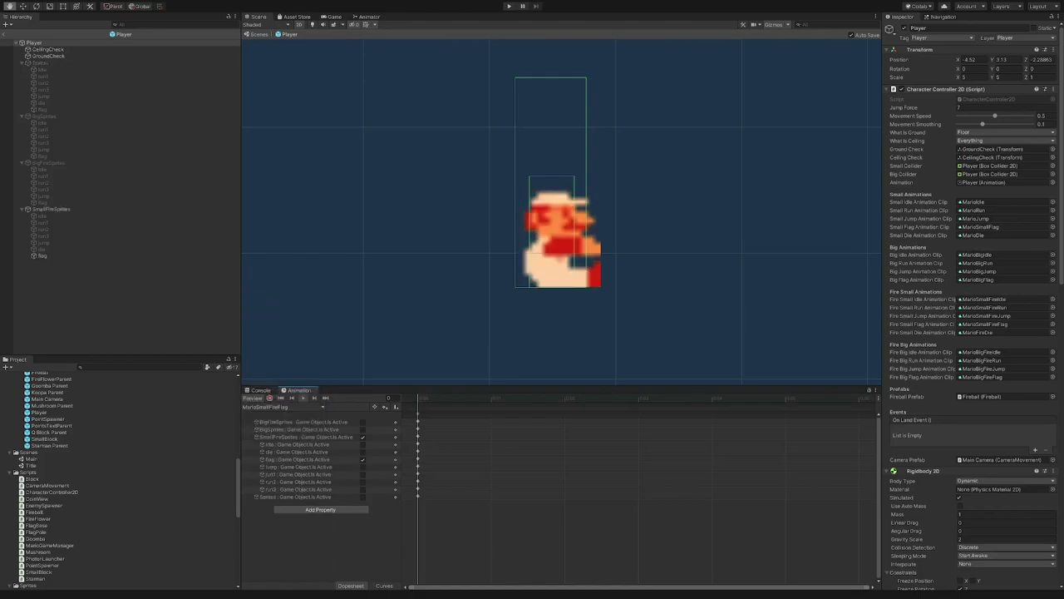
pyautogui.click(268, 334)
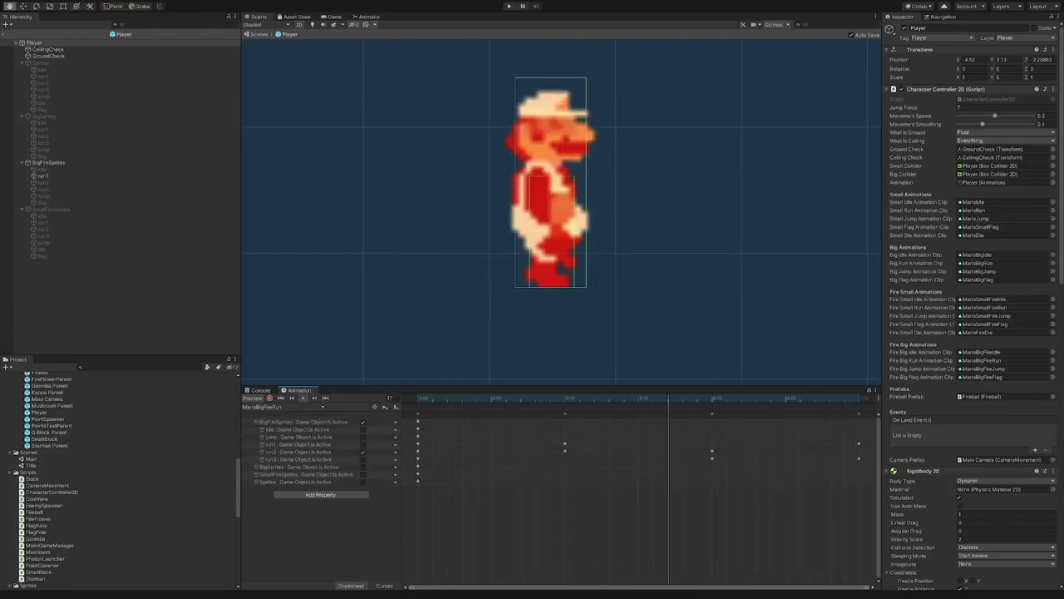
pyautogui.hotkey('ctrl', 'p')
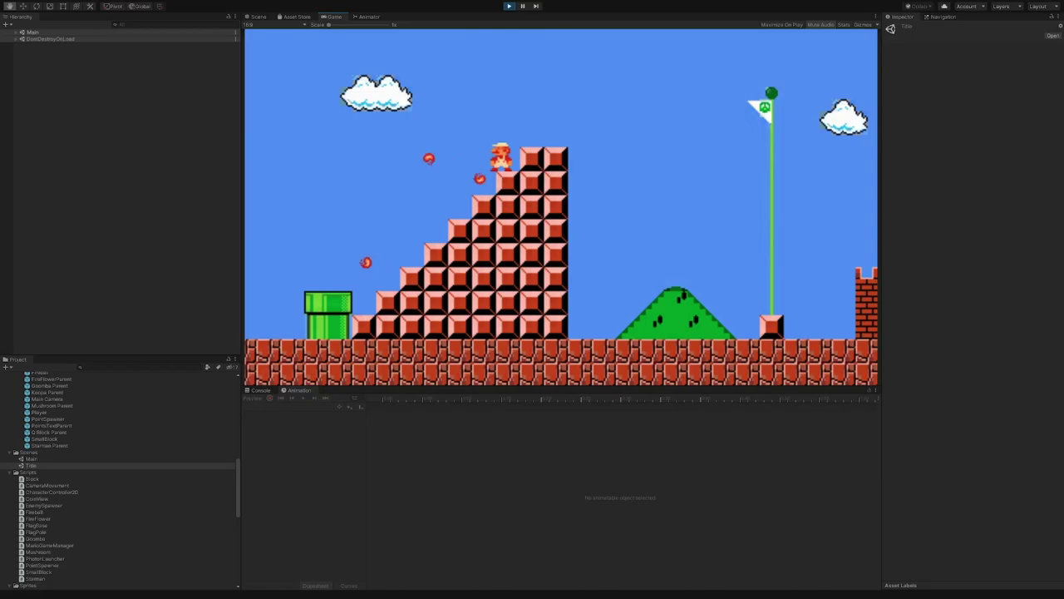
# Step: Play-test fire Mario at the level's end, leaping off the final staircase toward the flagpole
pyautogui.press('Right')
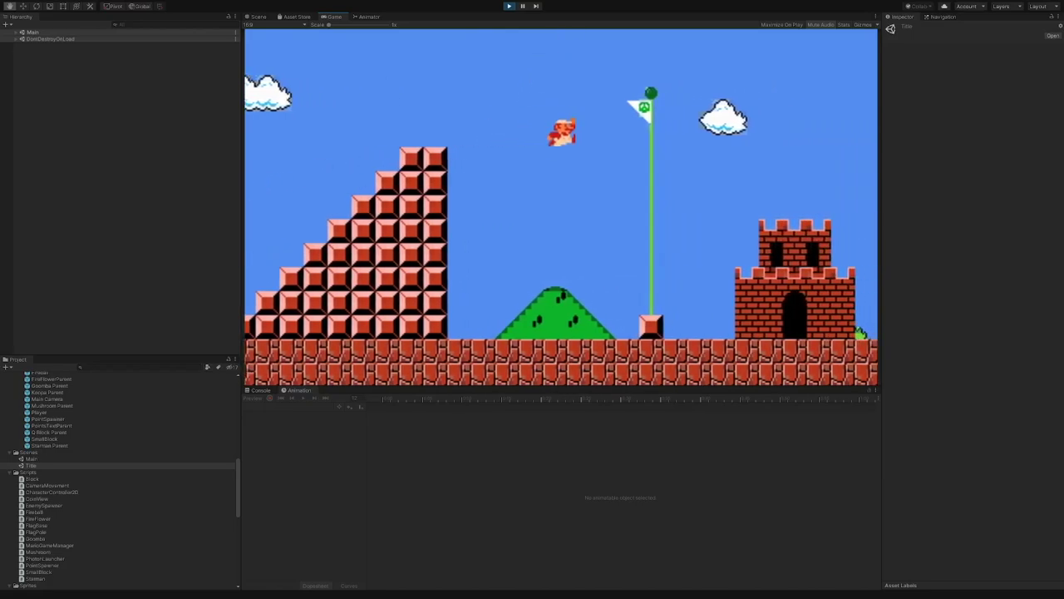
pyautogui.press('space')
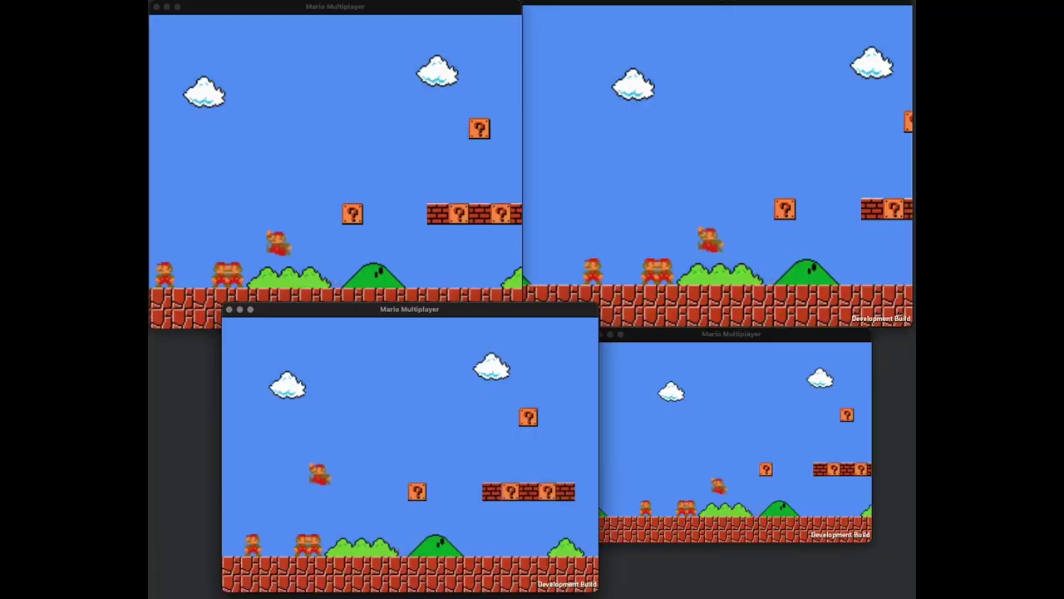
# Step: Test the multiplayer build by running one player's Mario to the brick row and hitting its first question block to release the mushroom
pyautogui.press('Right')
pyautogui.press('space')
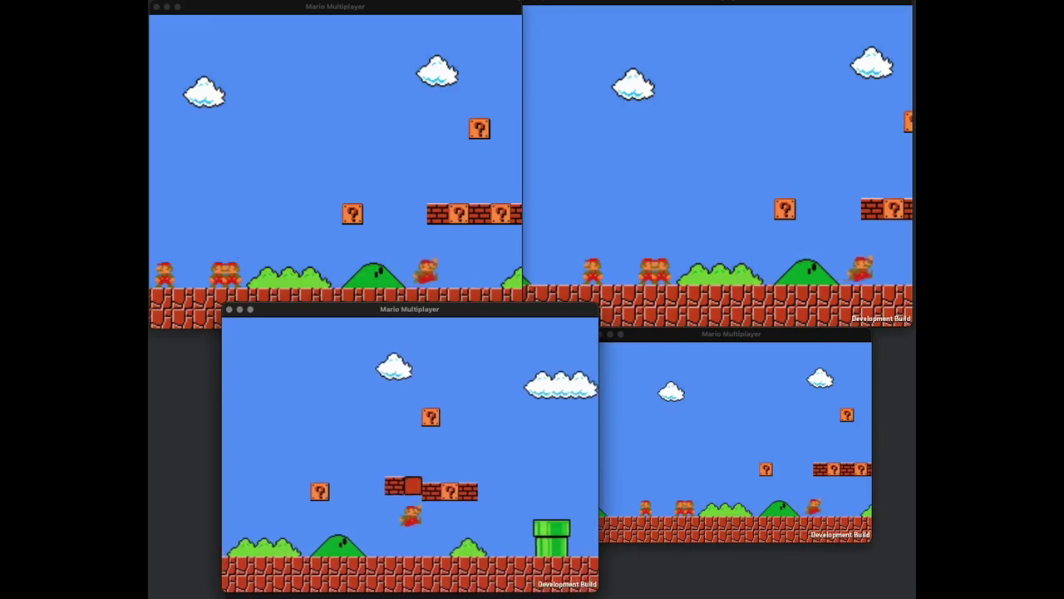
pyautogui.press('Right')
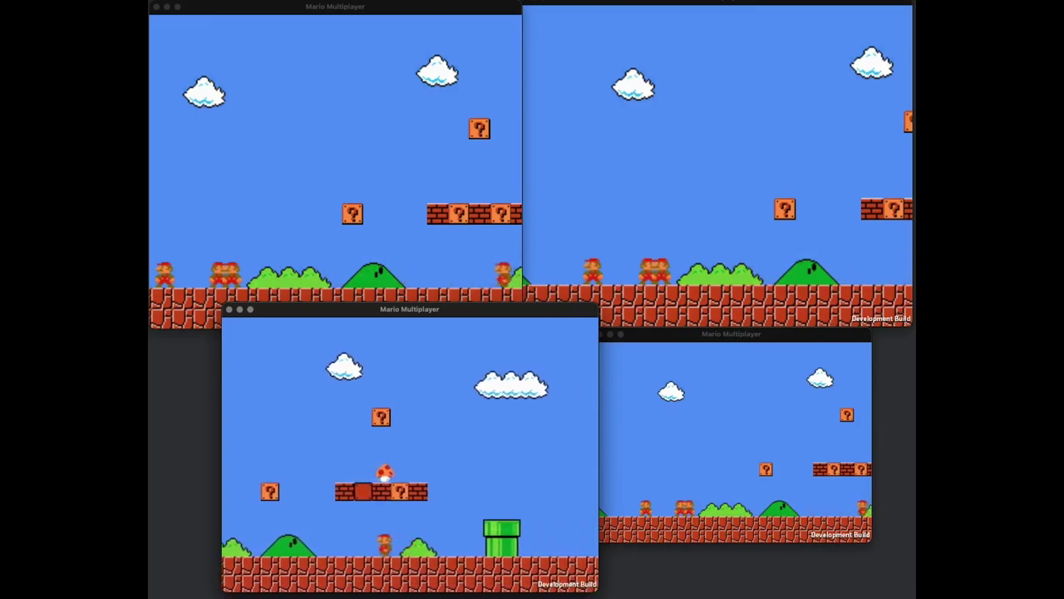
# Step: Advance a second player's Mario in another game window, and have the first player hit the second question block and collect the mushroom
pyautogui.click(346, 185)
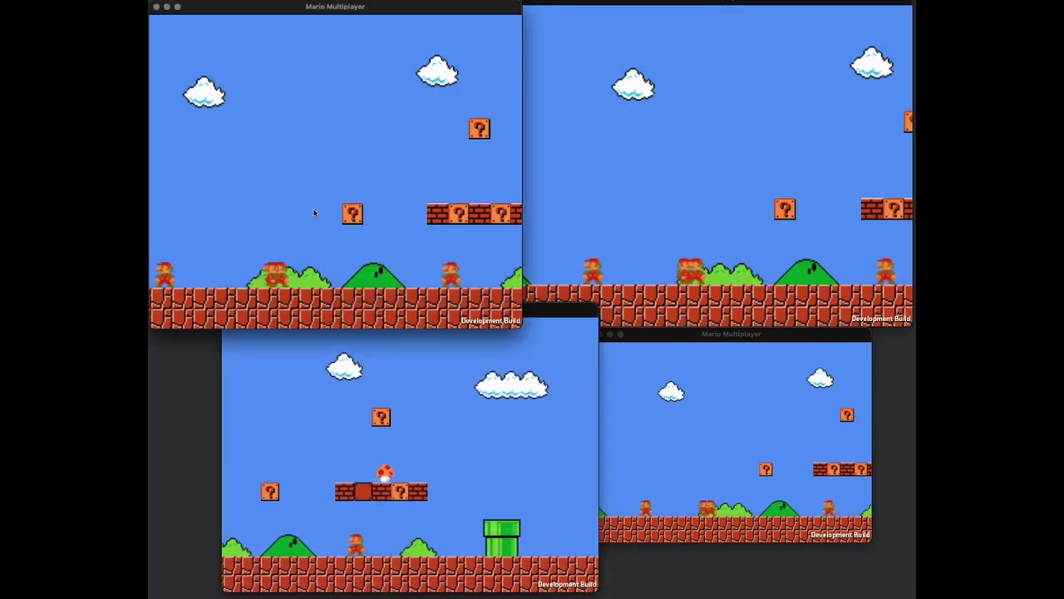
pyautogui.press('Right')
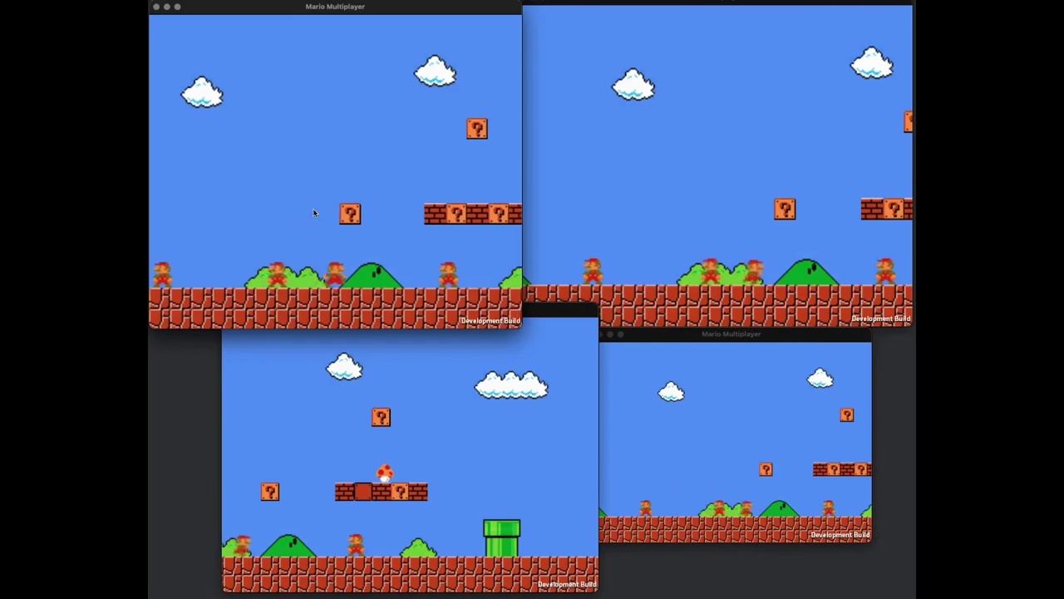
pyautogui.click(319, 458)
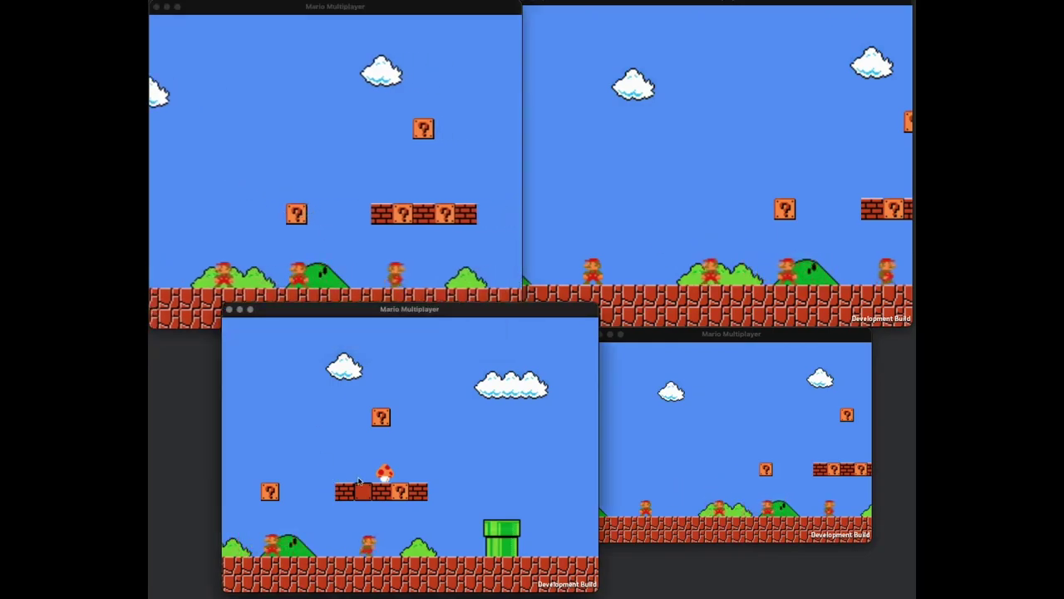
pyautogui.press('Right')
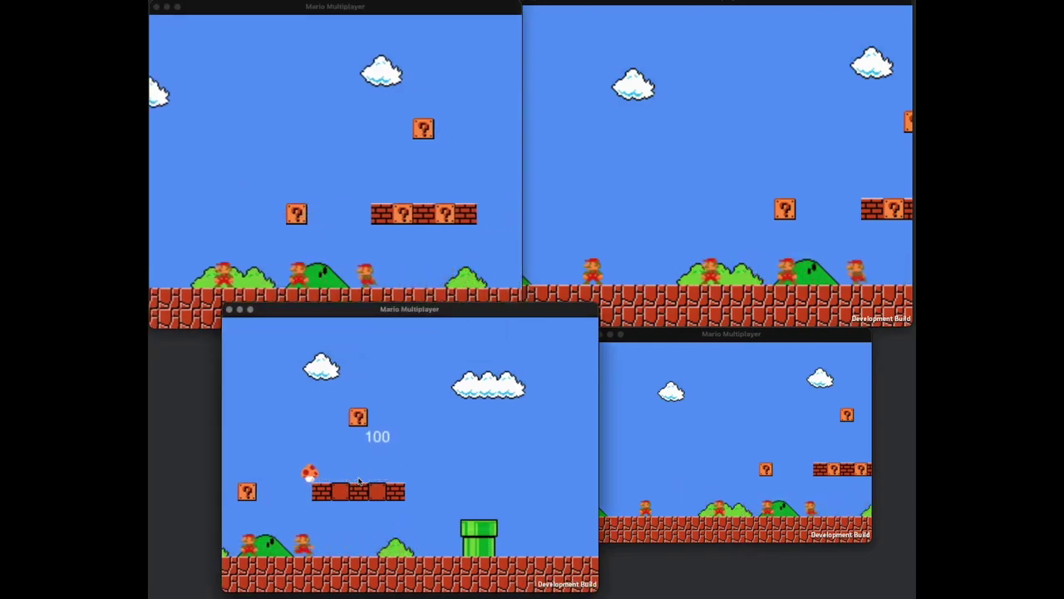
# Step: Play-test the second player's small Mario by running past the first question block and jumping onto the brick row
pyautogui.click(299, 224)
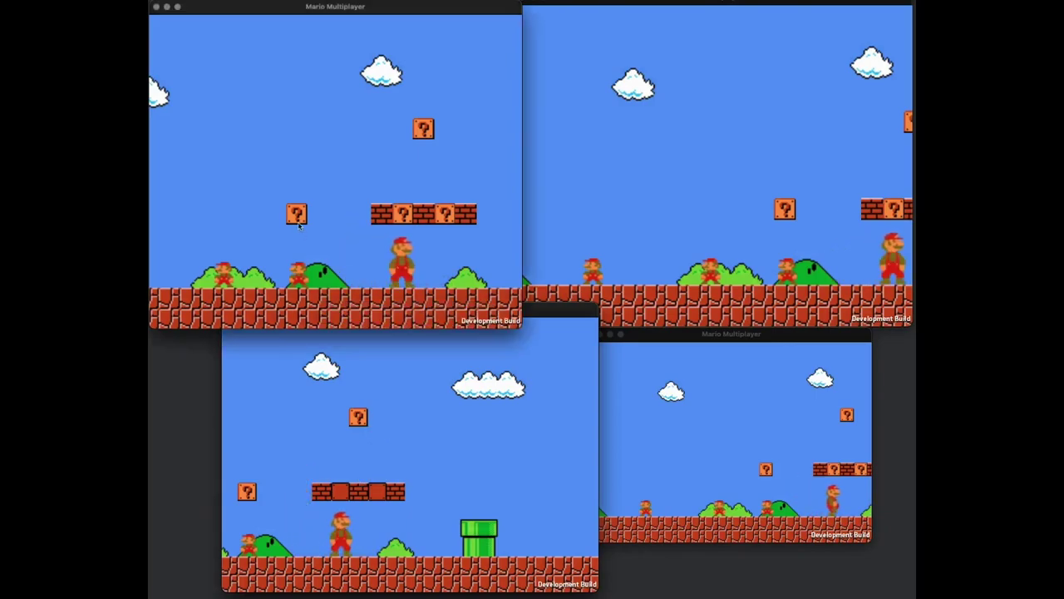
pyautogui.press('Right')
pyautogui.press('space')
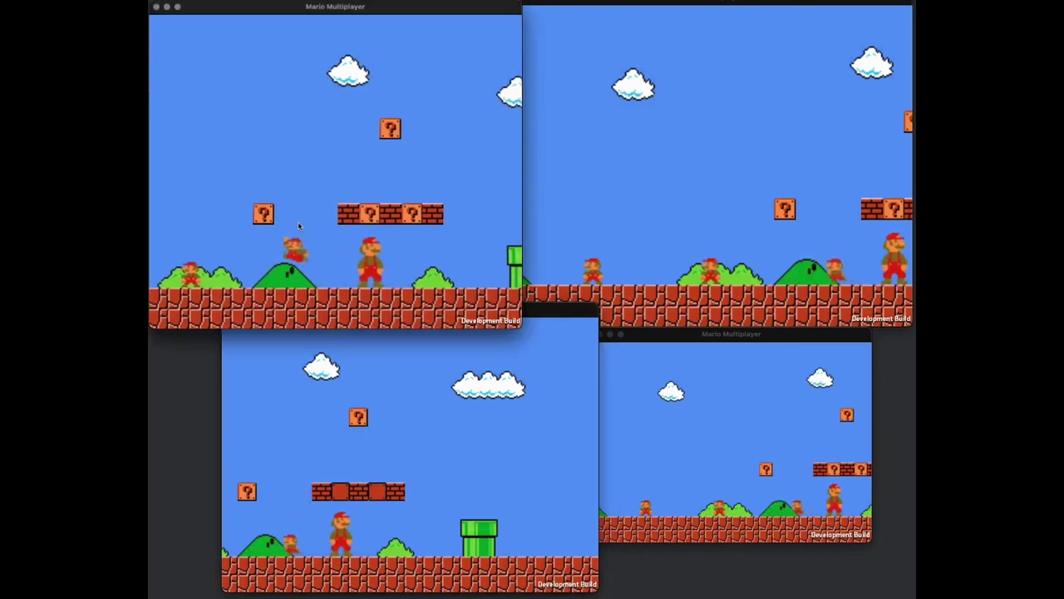
pyautogui.press('space')
# Step: Switch to the smallest game window and play-test its Mario by running and jumping toward the brick row
pyautogui.click(702, 427)
pyautogui.press('Right')
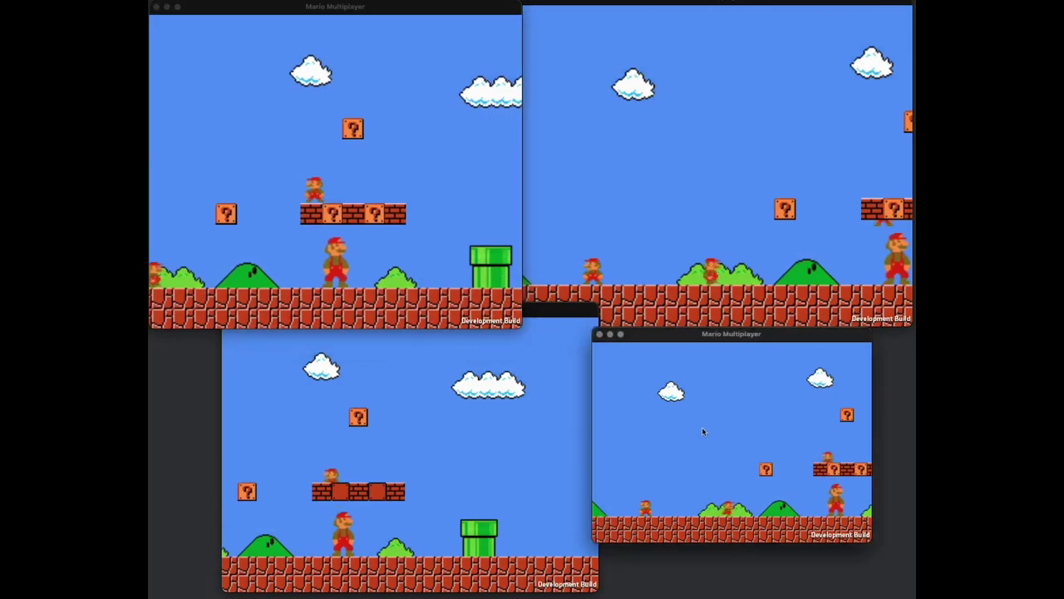
pyautogui.press('space')
pyautogui.press('Right')
pyautogui.press('Right')
pyautogui.press('space')
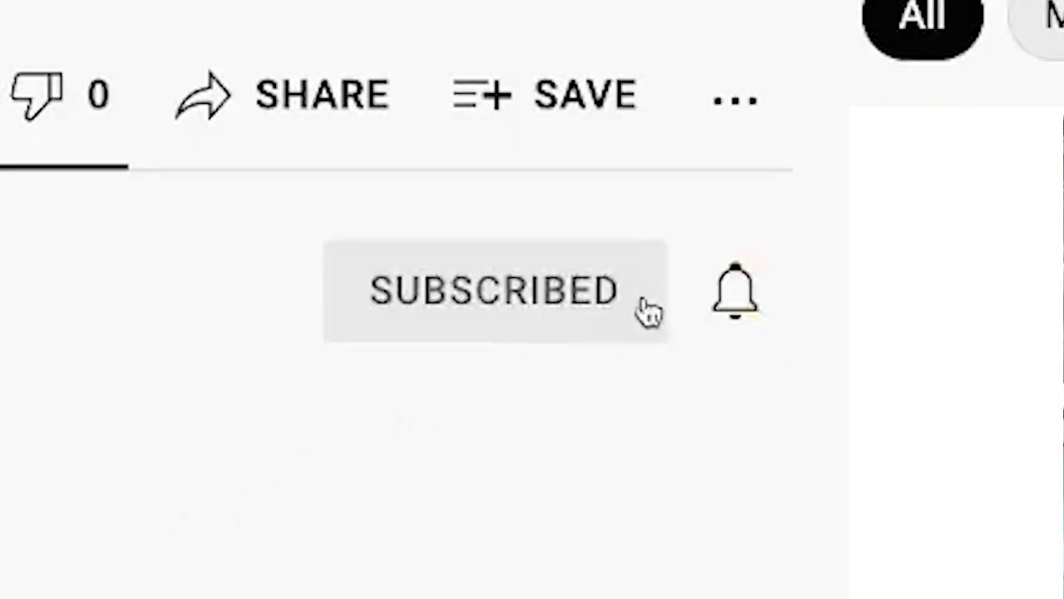
pyautogui.click(737, 303)
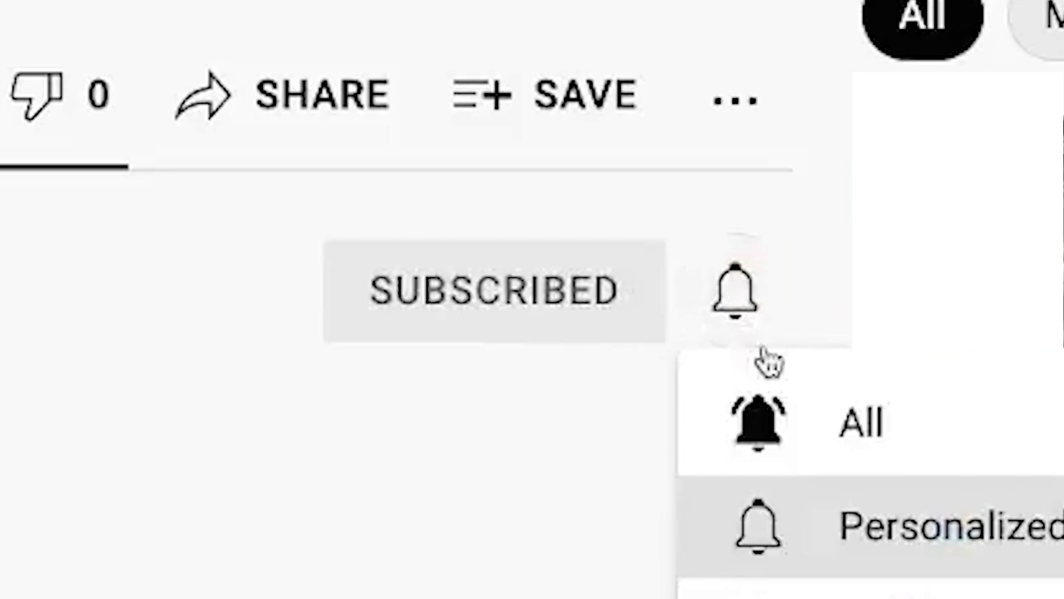